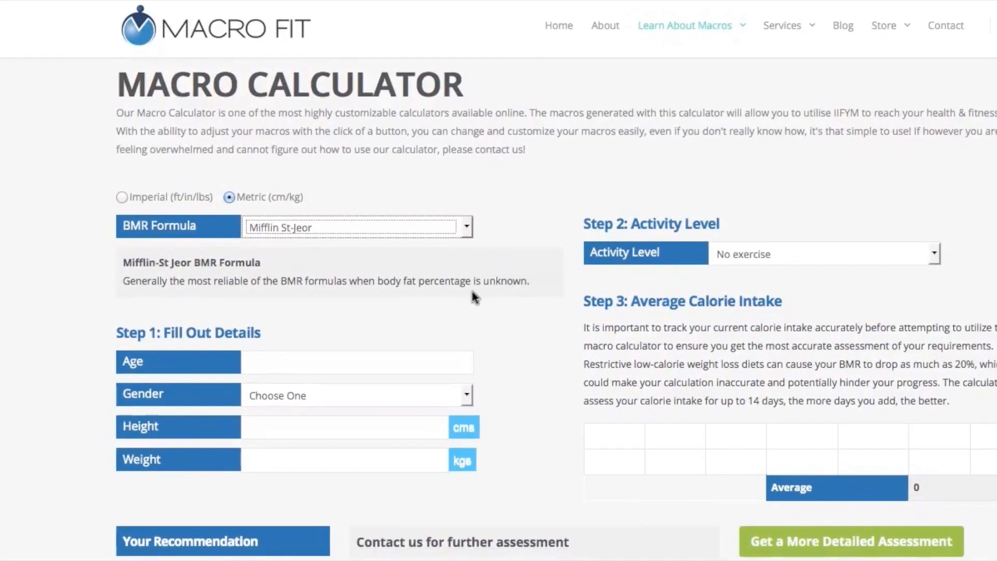
- Try the Katch Mcardle and Custom BMR options as the BMR formula, and return the selection to Mifflin St-Jeor
{"action": "left_click", "coordinate": [463, 227]}
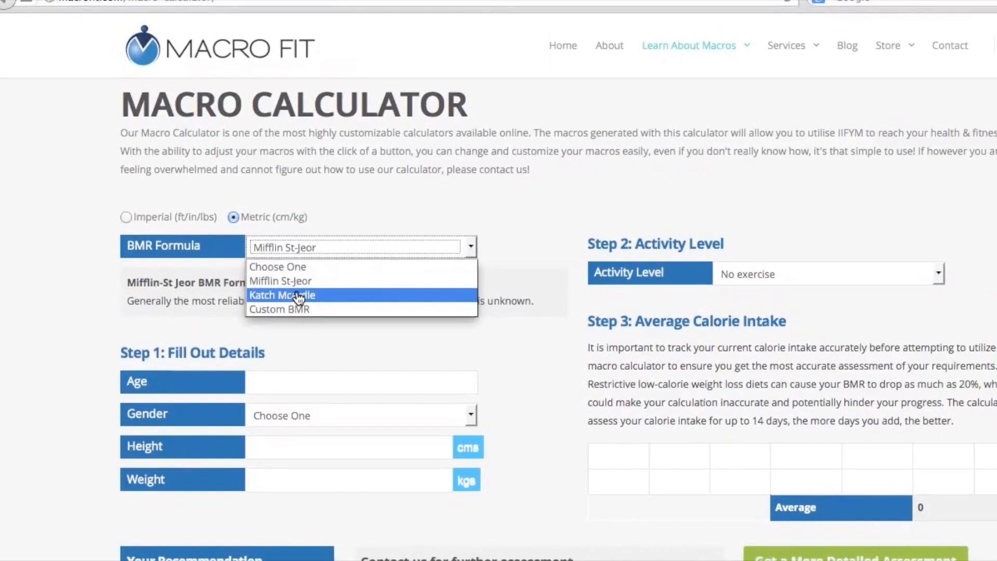
{"action": "left_click", "coordinate": [297, 295]}
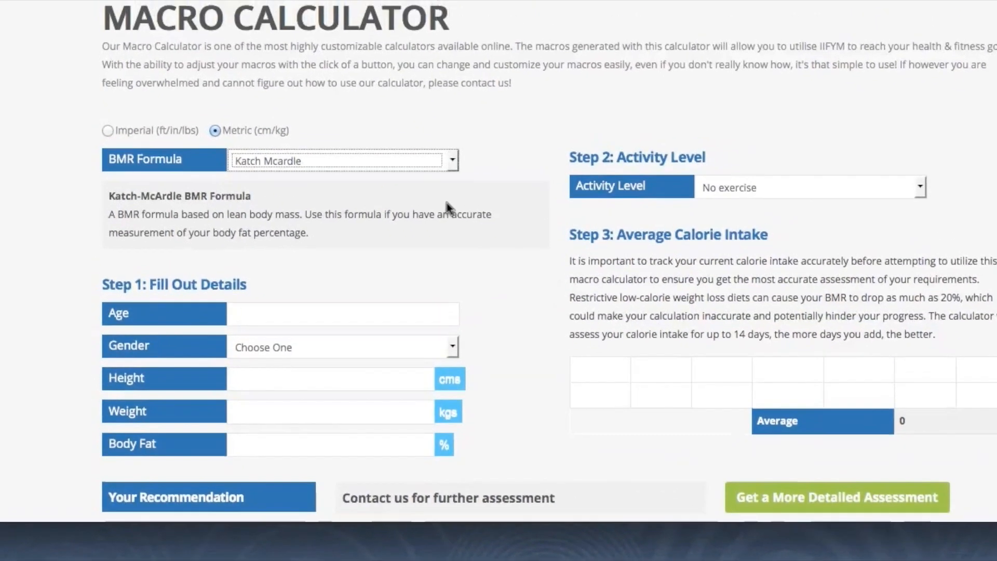
{"action": "left_click", "coordinate": [450, 160]}
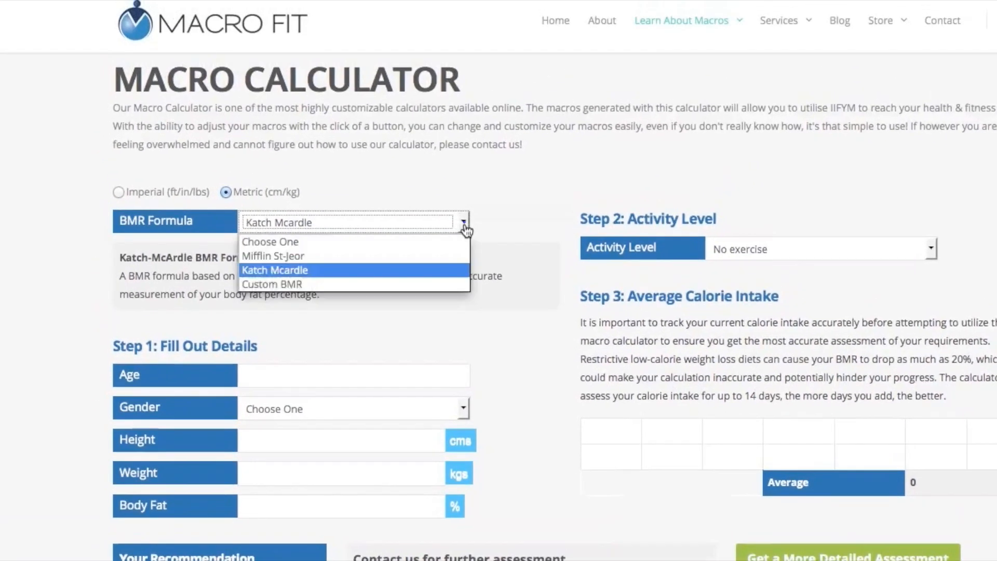
{"action": "left_click", "coordinate": [287, 227]}
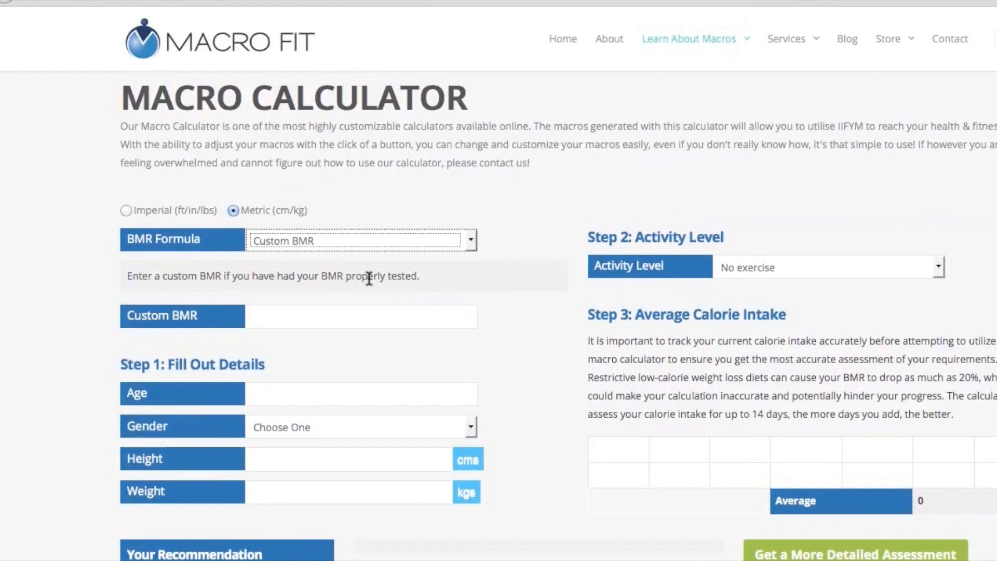
{"action": "left_click", "coordinate": [475, 266]}
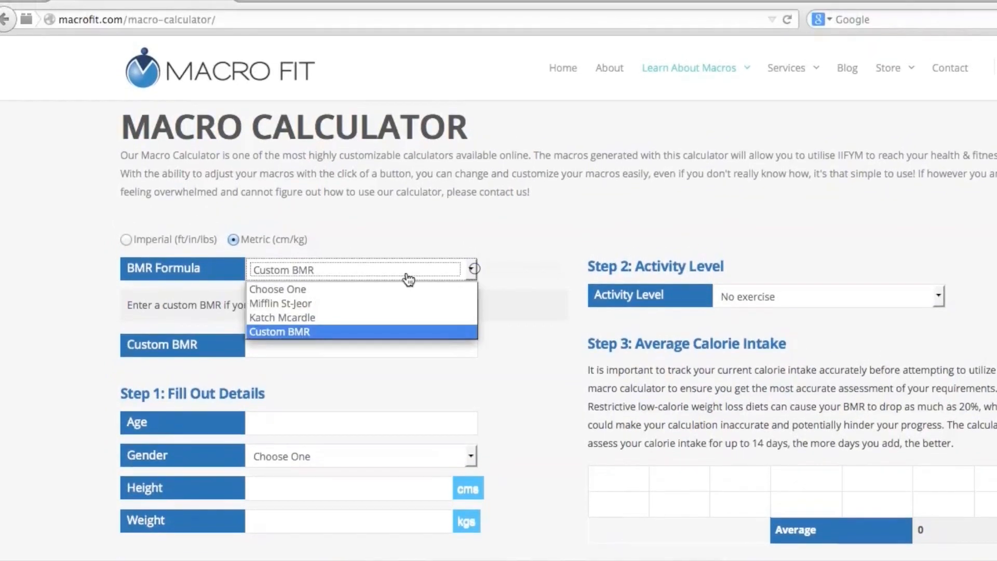
{"action": "left_click", "coordinate": [297, 288]}
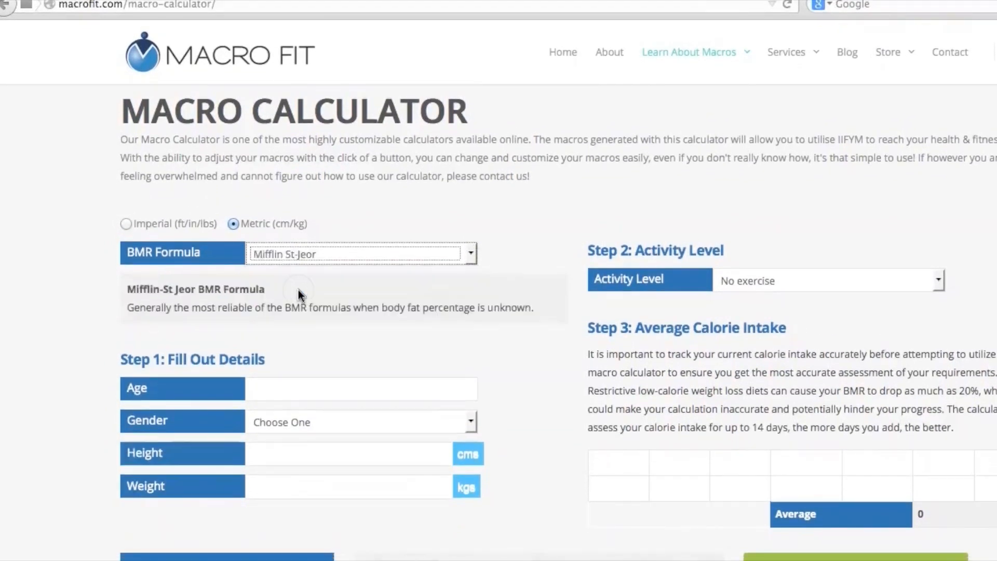
- Fill in age 23, gender Male, height 183 cm and weight 85 kg, and set the activity level to 4 times/week
{"action": "left_click", "coordinate": [286, 382]}
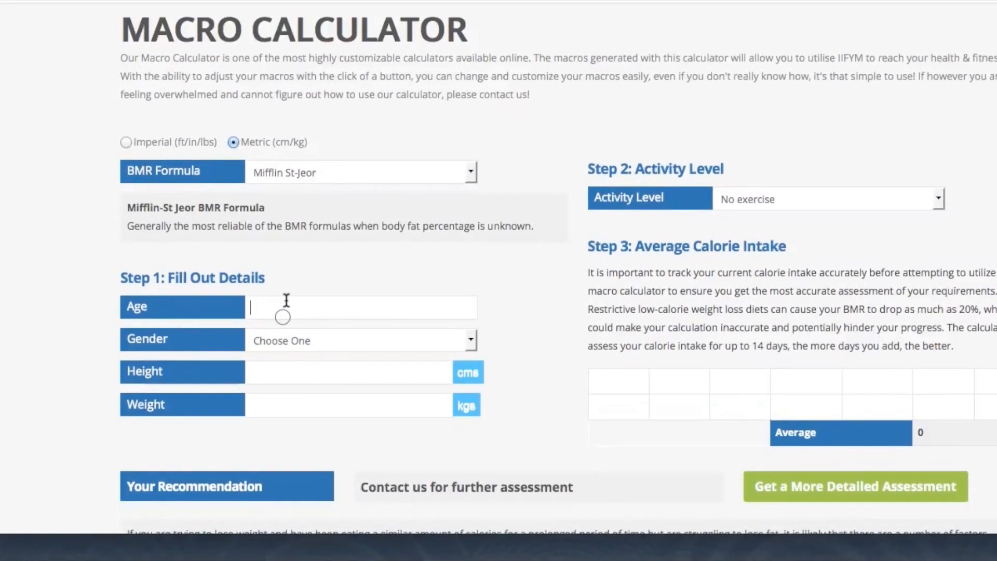
{"action": "type", "text": "23"}
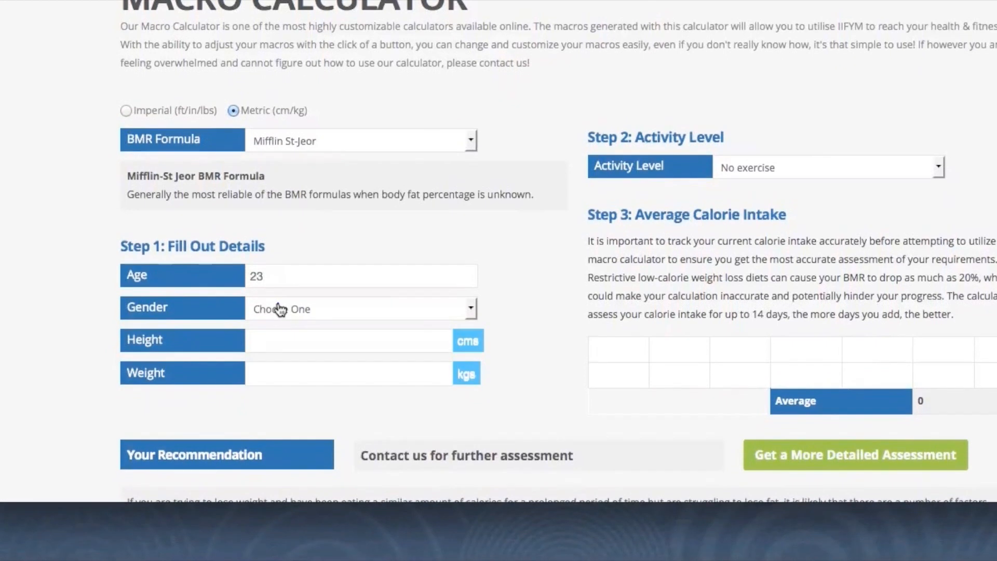
{"action": "left_click", "coordinate": [278, 330]}
{"action": "left_click", "coordinate": [278, 337]}
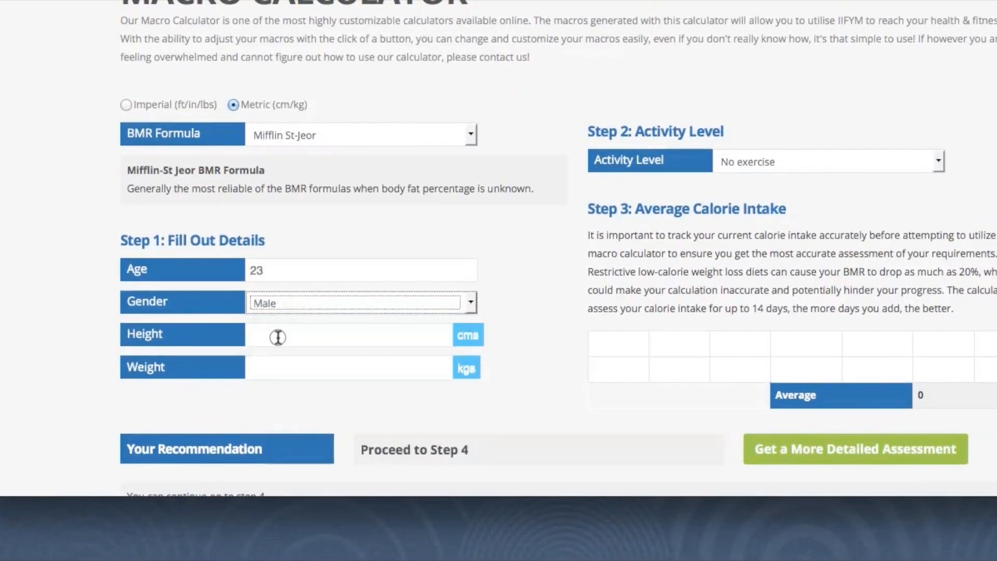
{"action": "left_click", "coordinate": [305, 331]}
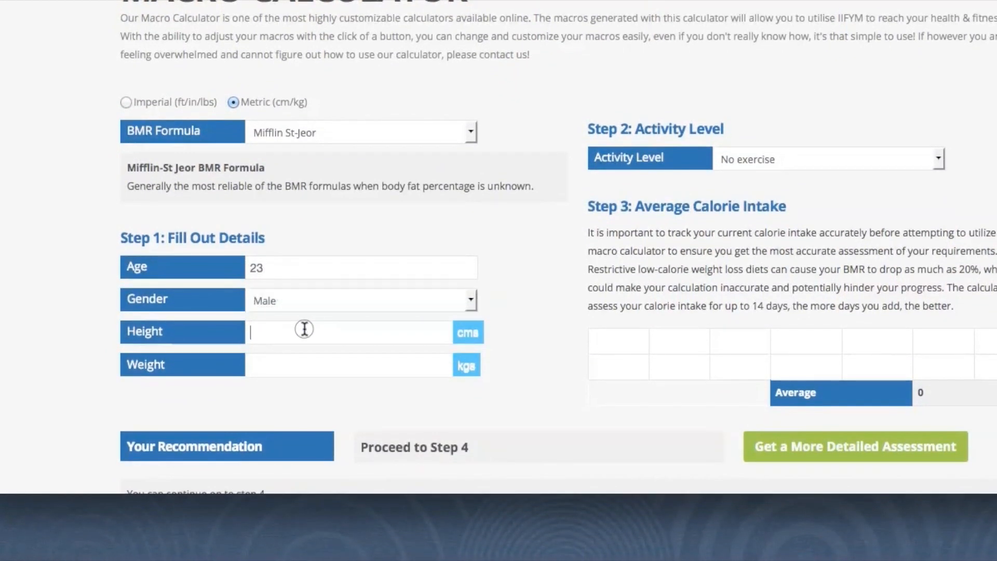
{"action": "type", "text": "183"}
{"action": "left_click", "coordinate": [283, 362]}
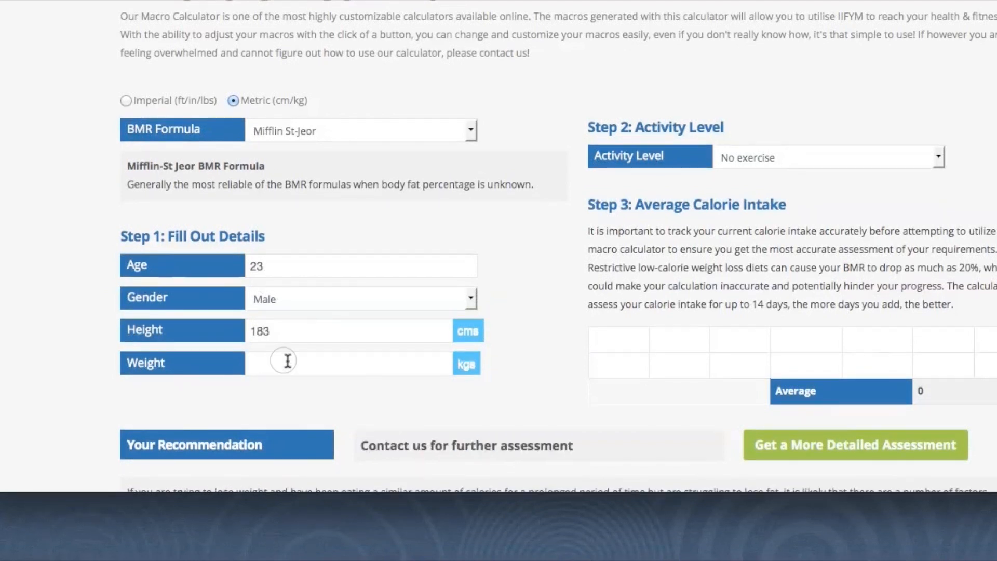
{"action": "type", "text": "85"}
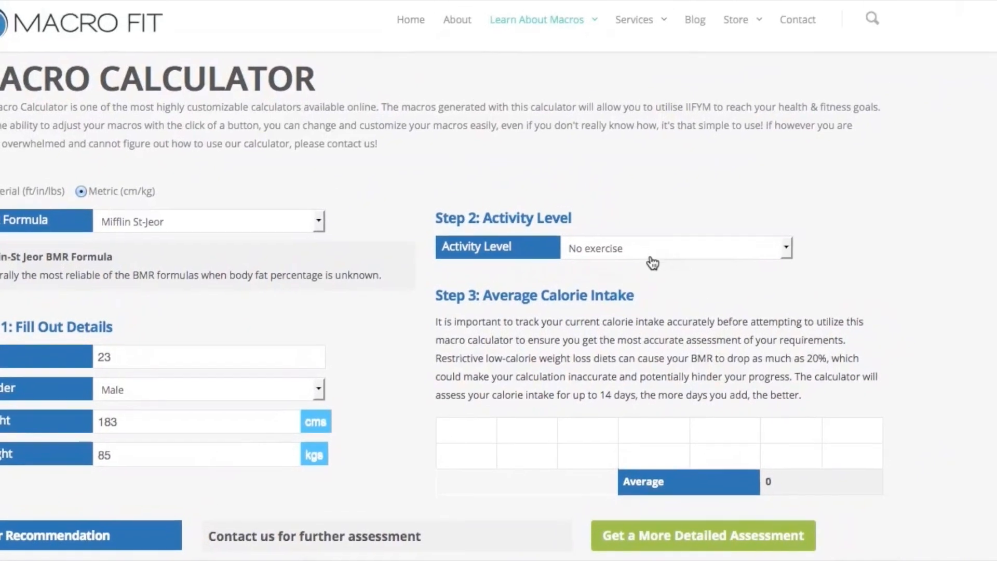
{"action": "left_click", "coordinate": [741, 204]}
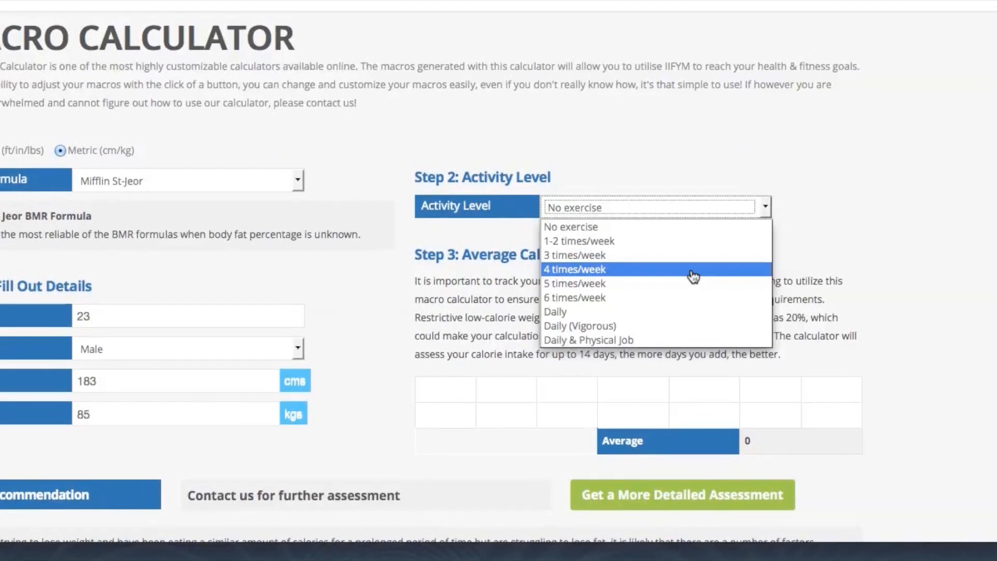
{"action": "left_click", "coordinate": [691, 270]}
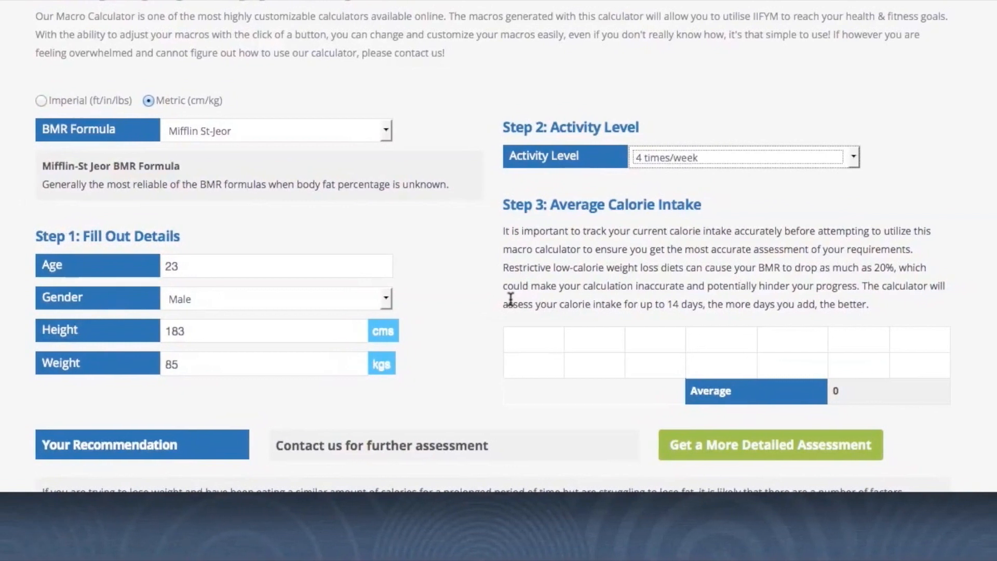
- Enter daily calorie intakes of 2650, 2700, 2800 and 2800 for the first four days under Average Calorie Intake
{"action": "scroll", "coordinate": [507, 298], "scroll_direction": "down", "scroll_amount": 3}
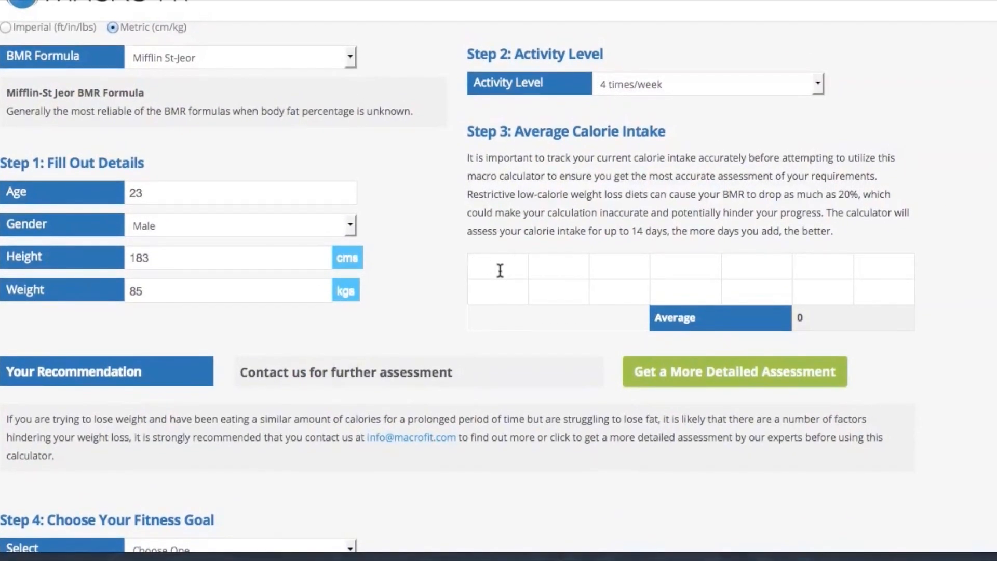
{"action": "type", "text": "2650"}
{"action": "key", "text": "Tab"}
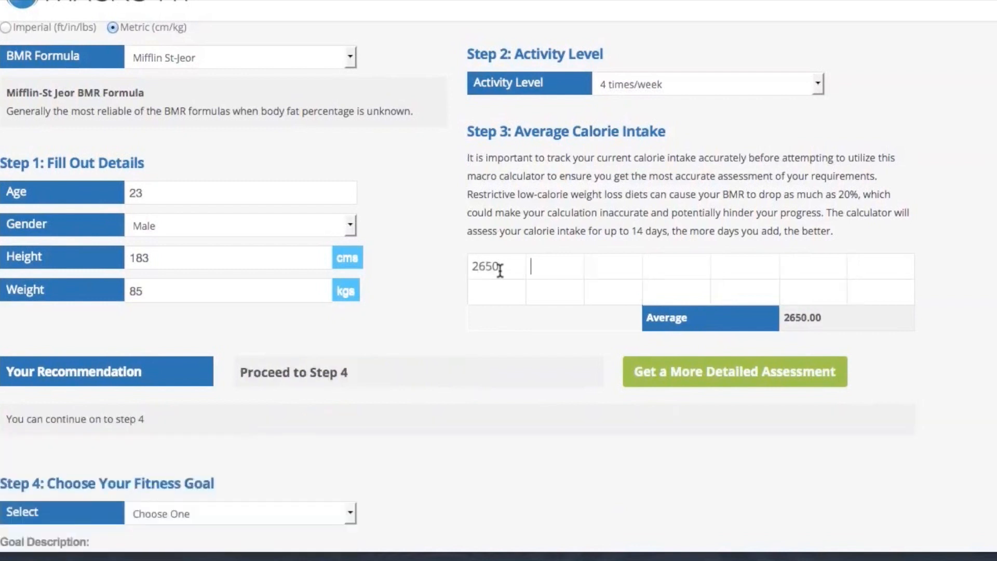
{"action": "type", "text": "2700"}
{"action": "key", "text": "Tab"}
{"action": "type", "text": "2800"}
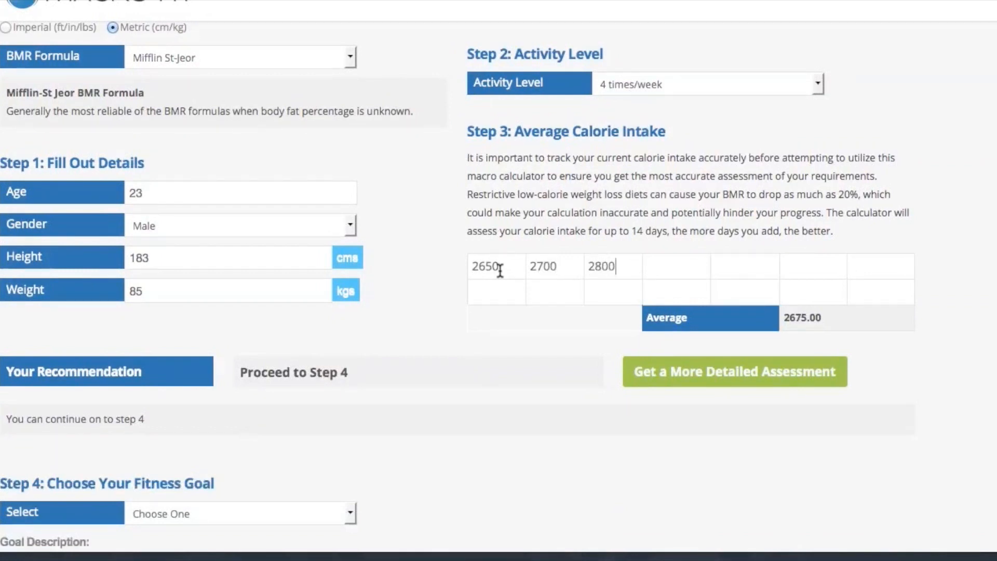
{"action": "key", "text": "Tab"}
{"action": "type", "text": "2800"}
{"action": "key", "text": "Tab"}
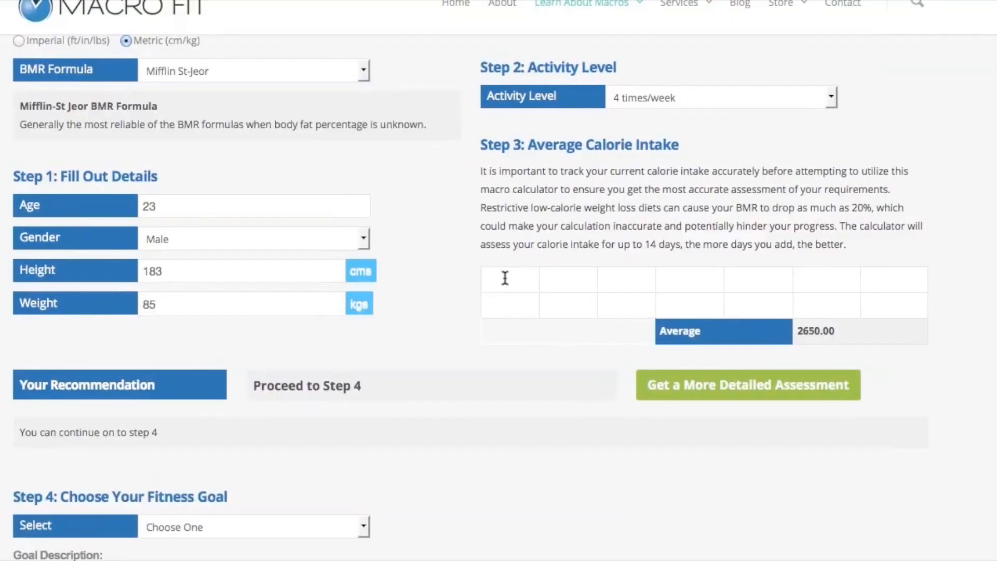
- Enter daily calorie intakes of 1700, 1600 and 1500 for the first three days under Average Calorie Intake
{"action": "type", "text": "1700"}
{"action": "key", "text": "Tab"}
{"action": "type", "text": "1600"}
{"action": "key", "text": "Tab"}
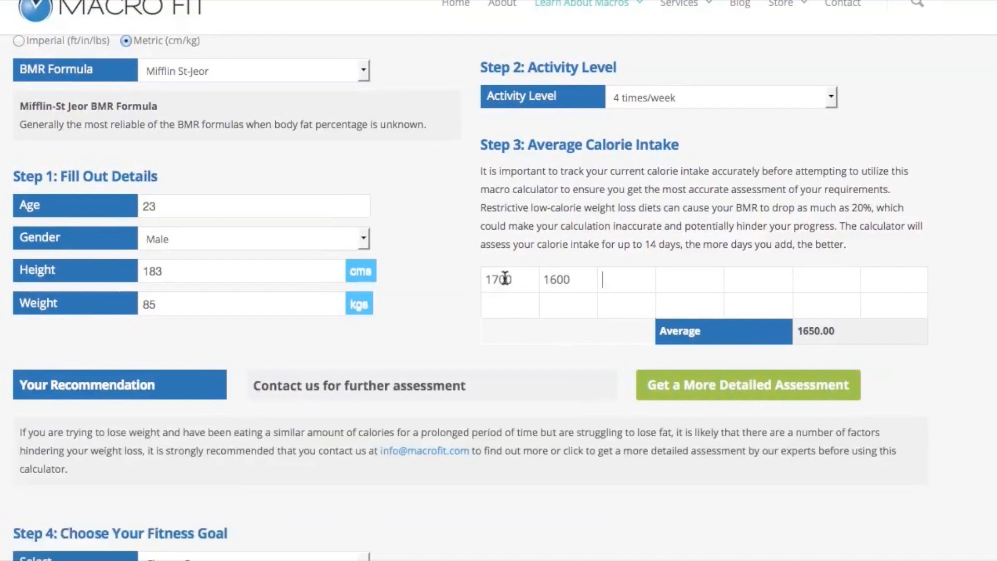
{"action": "type", "text": "1500"}
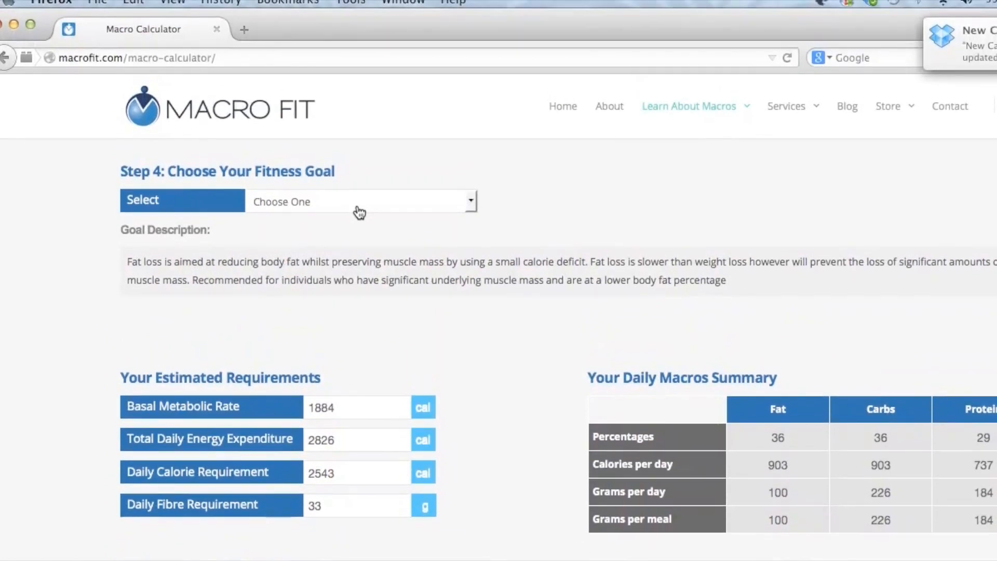
- Try Weight Loss and Bulking as the fitness goal
{"action": "left_click", "coordinate": [359, 213]}
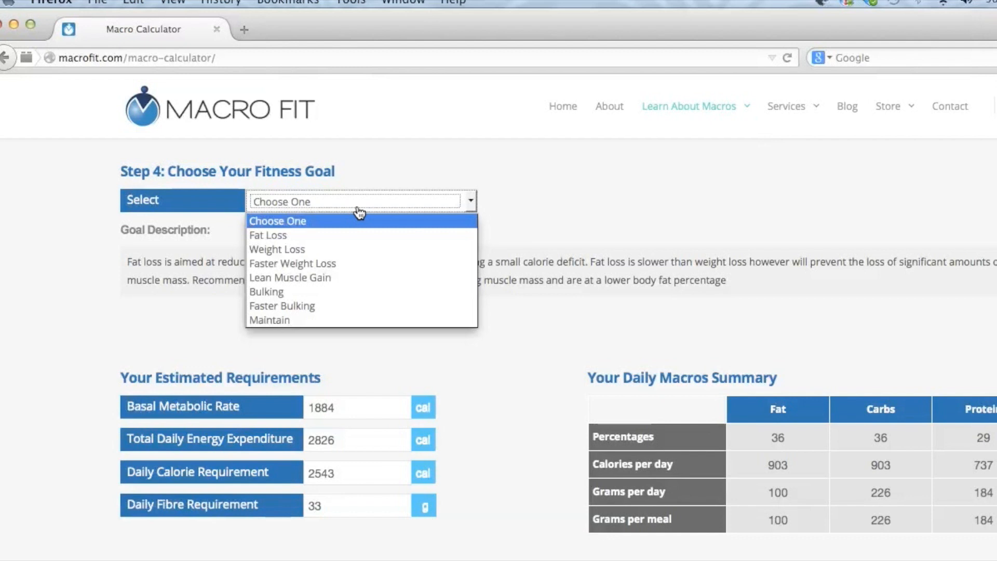
{"action": "left_click", "coordinate": [333, 255]}
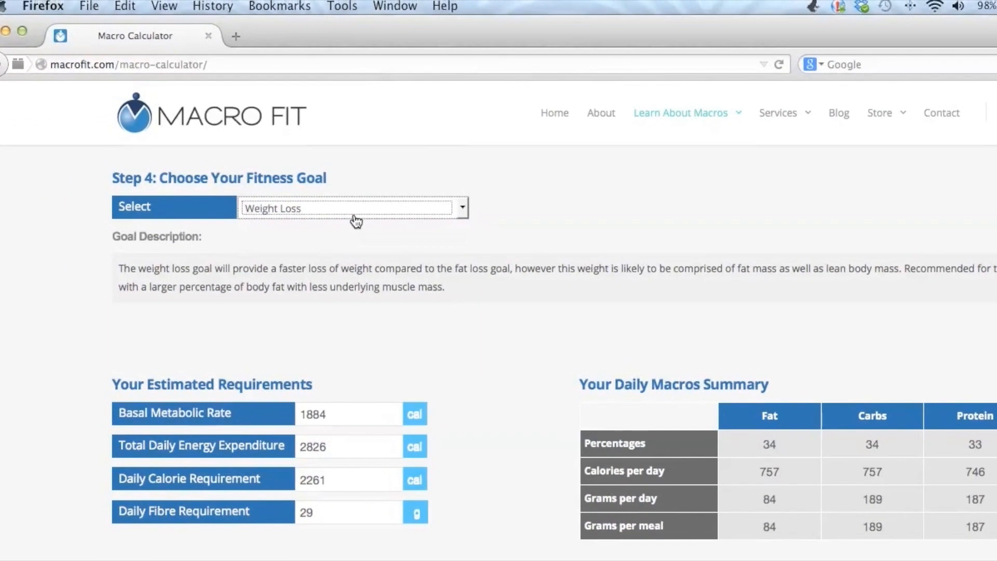
{"action": "left_click", "coordinate": [323, 210]}
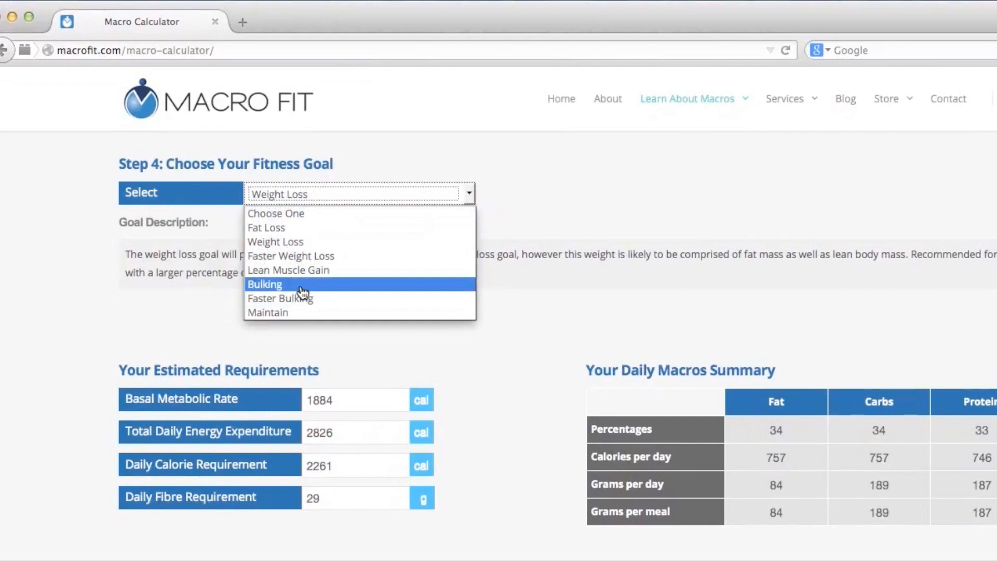
{"action": "left_click", "coordinate": [301, 286]}
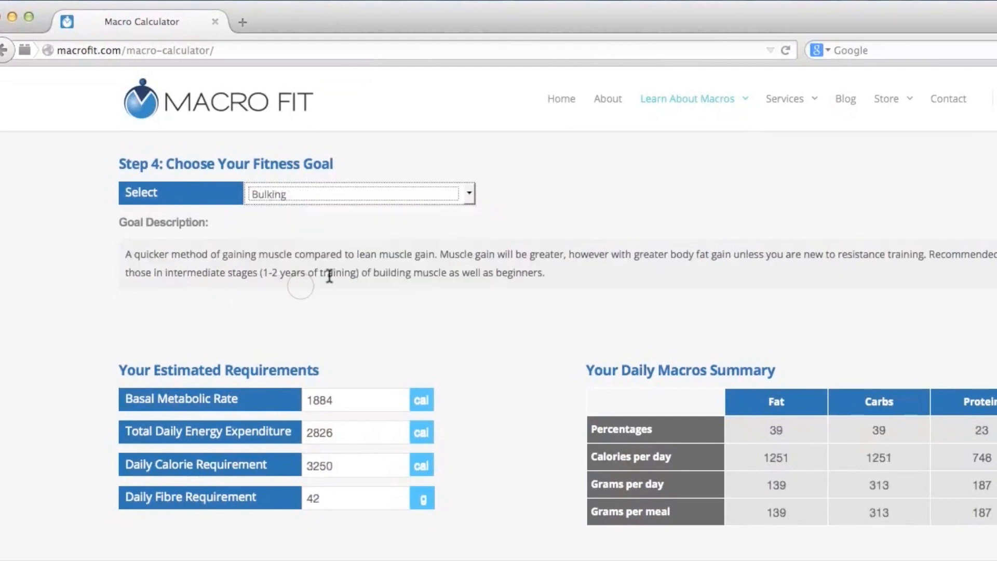
- Set the fitness goal to Fat Loss and review the estimated requirements and daily macros summary
{"action": "left_click", "coordinate": [425, 208]}
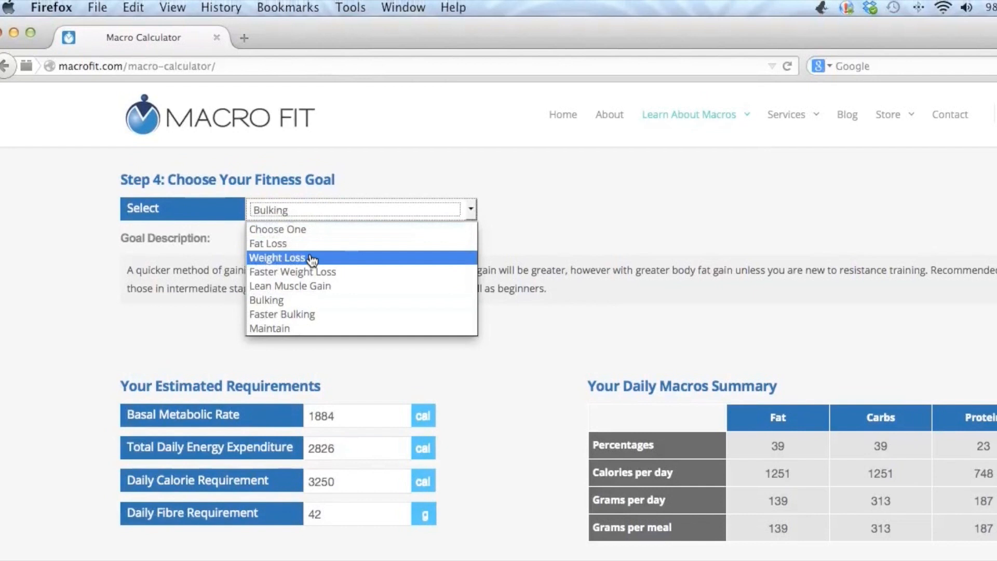
{"action": "left_click", "coordinate": [309, 241]}
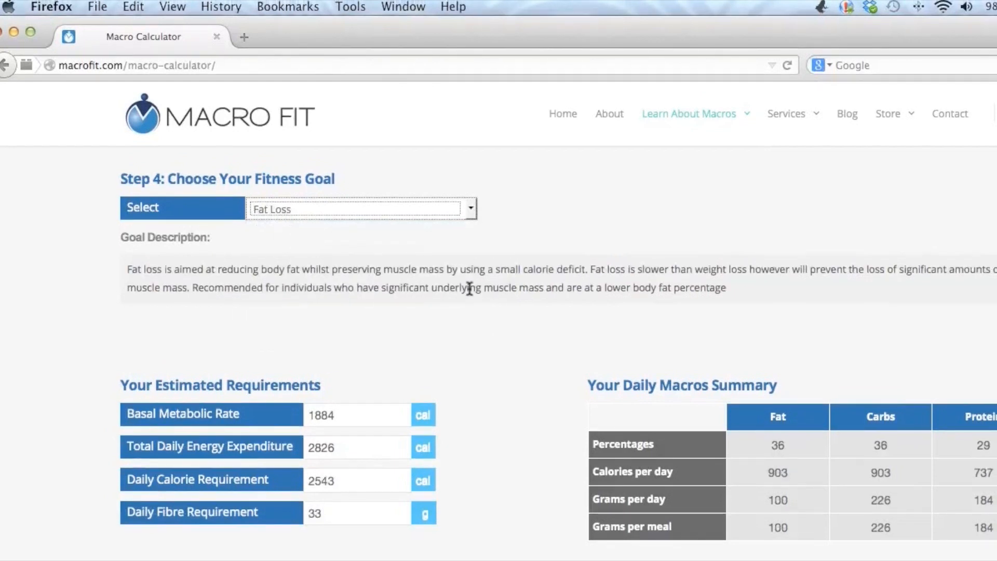
{"action": "left_click", "coordinate": [430, 289]}
{"action": "scroll", "coordinate": [404, 288], "scroll_direction": "down", "scroll_amount": 1}
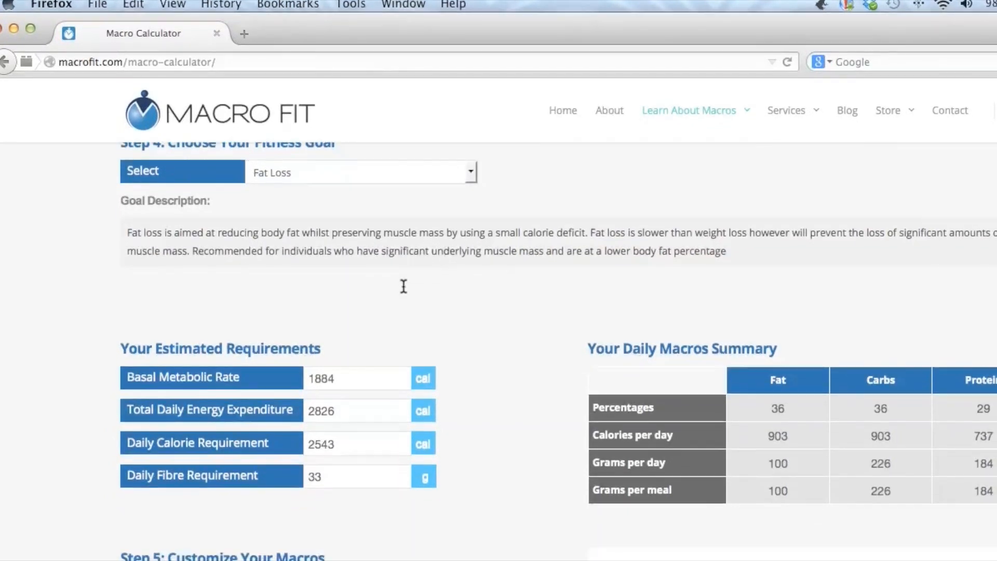
{"action": "scroll", "coordinate": [403, 286], "scroll_direction": "down", "scroll_amount": 1}
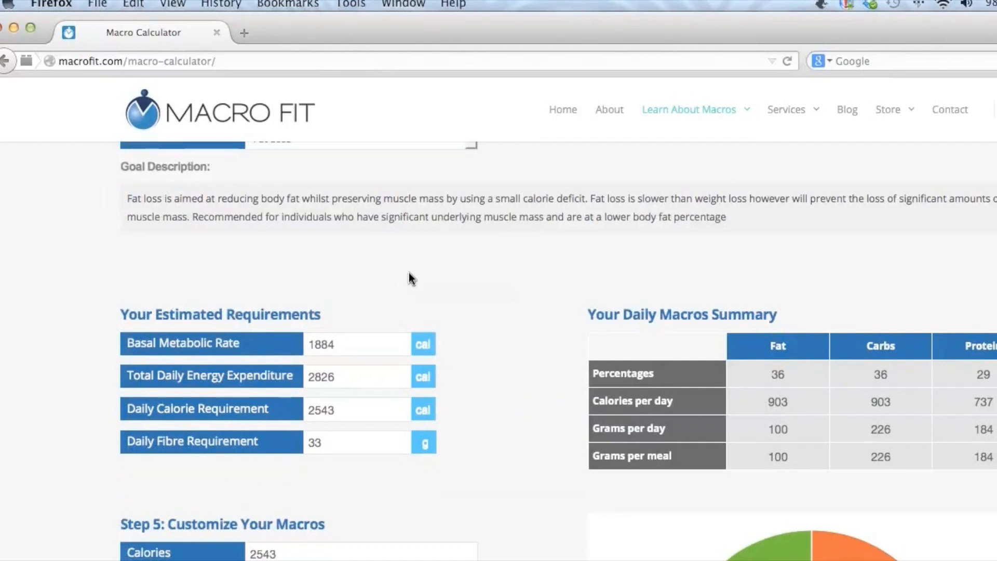
{"action": "scroll", "coordinate": [406, 250], "scroll_direction": "down", "scroll_amount": 2}
{"action": "scroll", "coordinate": [423, 252], "scroll_direction": "down", "scroll_amount": 1}
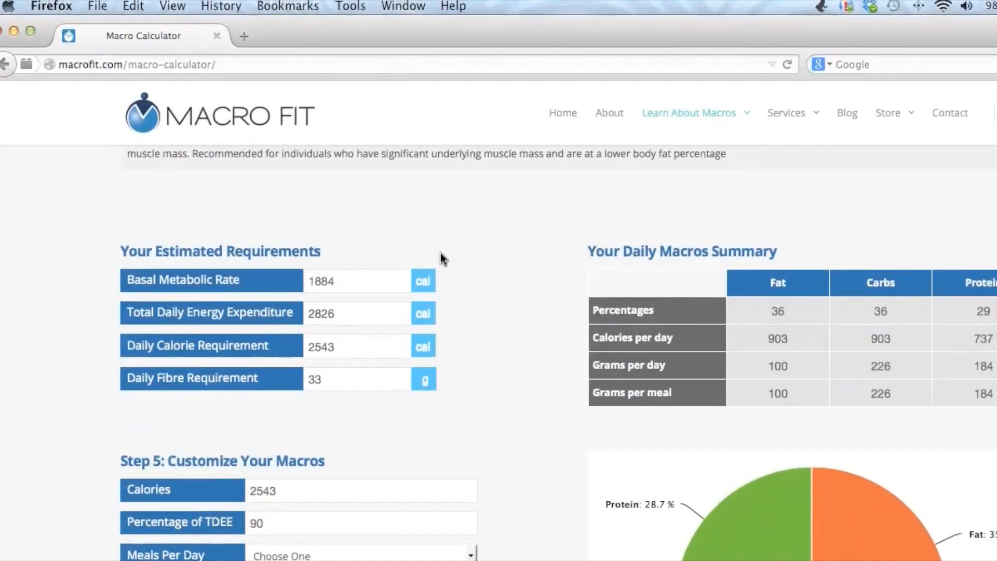
{"action": "scroll", "coordinate": [440, 252], "scroll_direction": "down", "scroll_amount": 2}
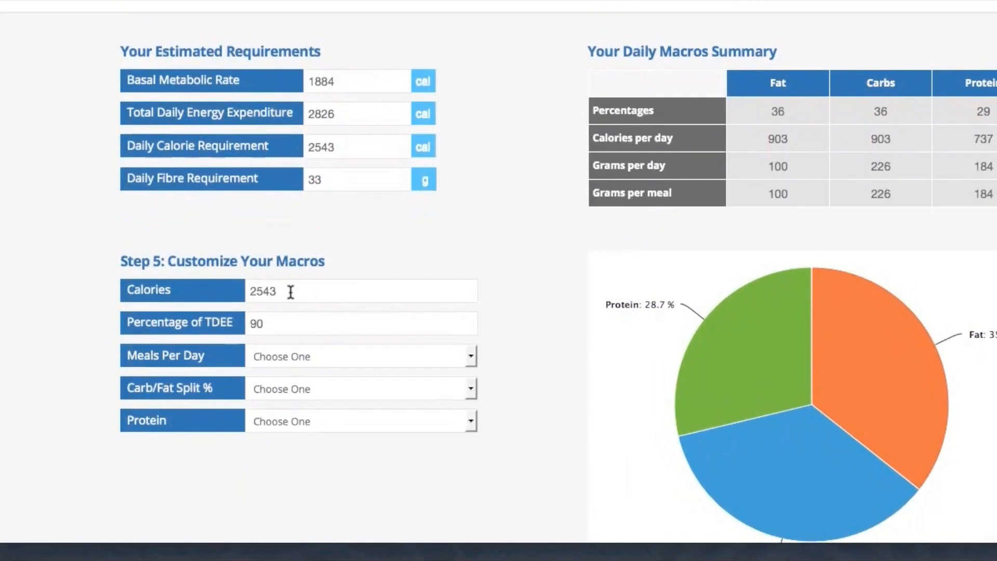
- Set the calories to 2600 in the macro customization section
{"action": "double_click", "coordinate": [291, 290]}
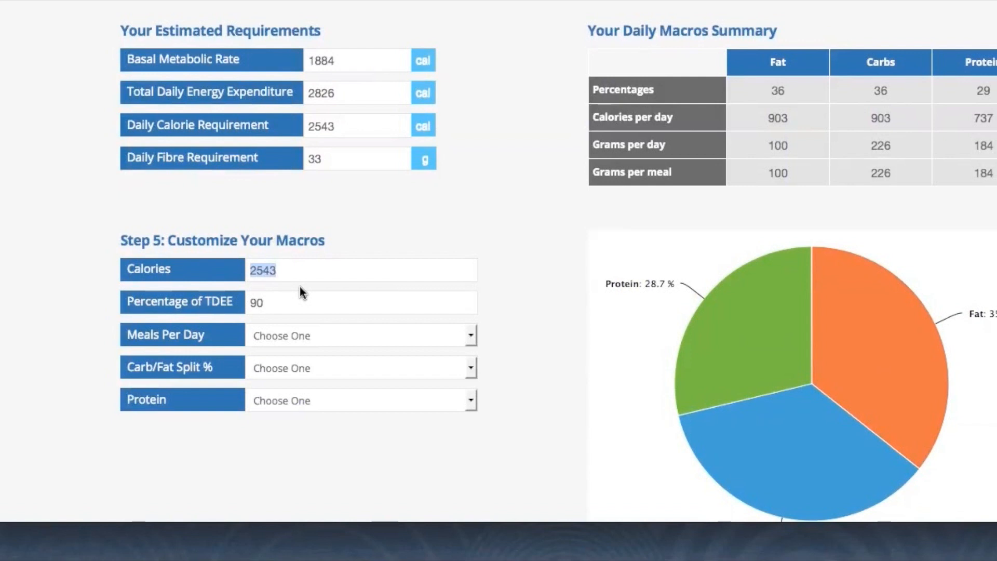
{"action": "type", "text": "2600"}
{"action": "left_click", "coordinate": [300, 298]}
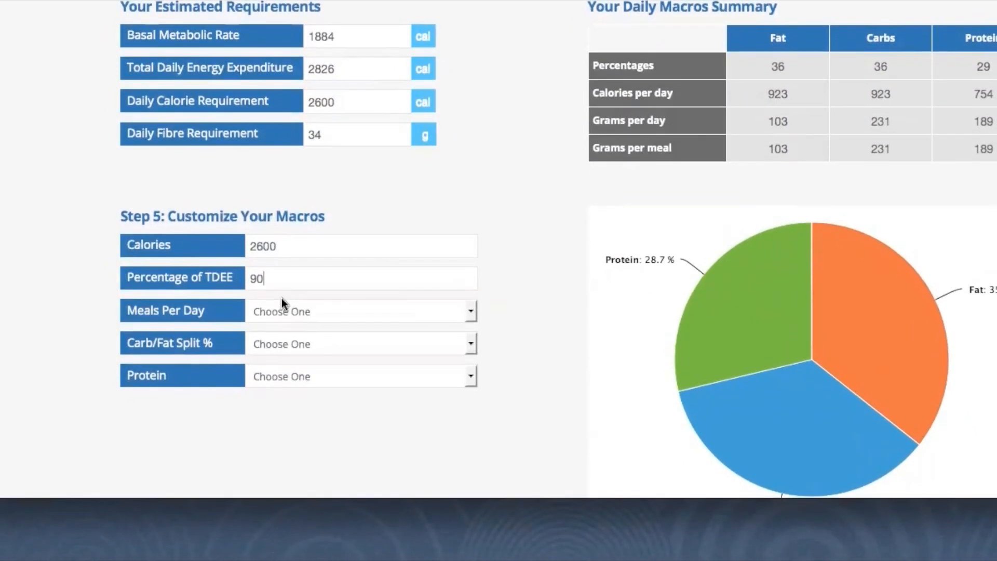
- Set the meals per day to 4 and the Carb/Fat Split to 60-40
{"action": "left_click", "coordinate": [291, 320]}
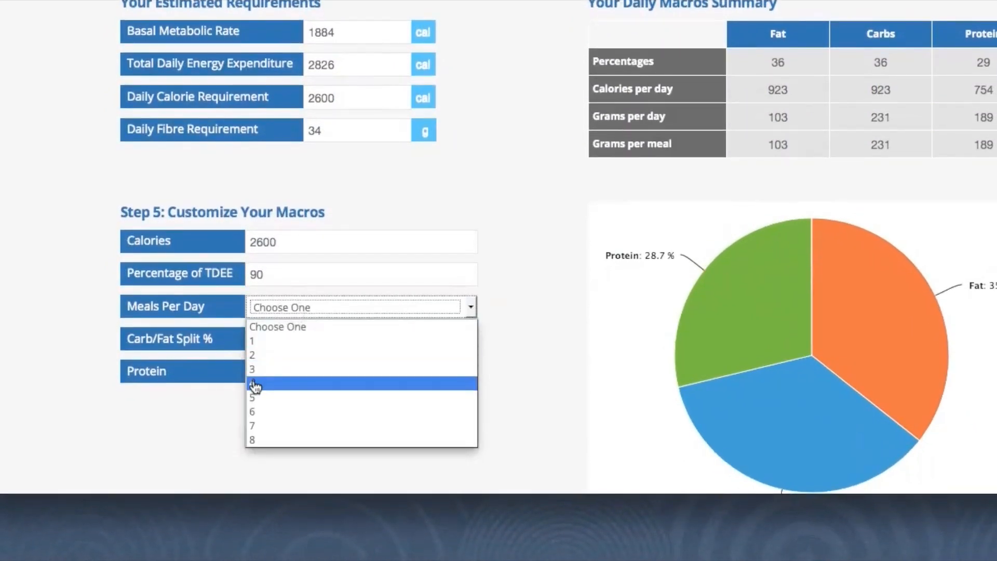
{"action": "left_click", "coordinate": [254, 384]}
{"action": "left_click", "coordinate": [319, 342]}
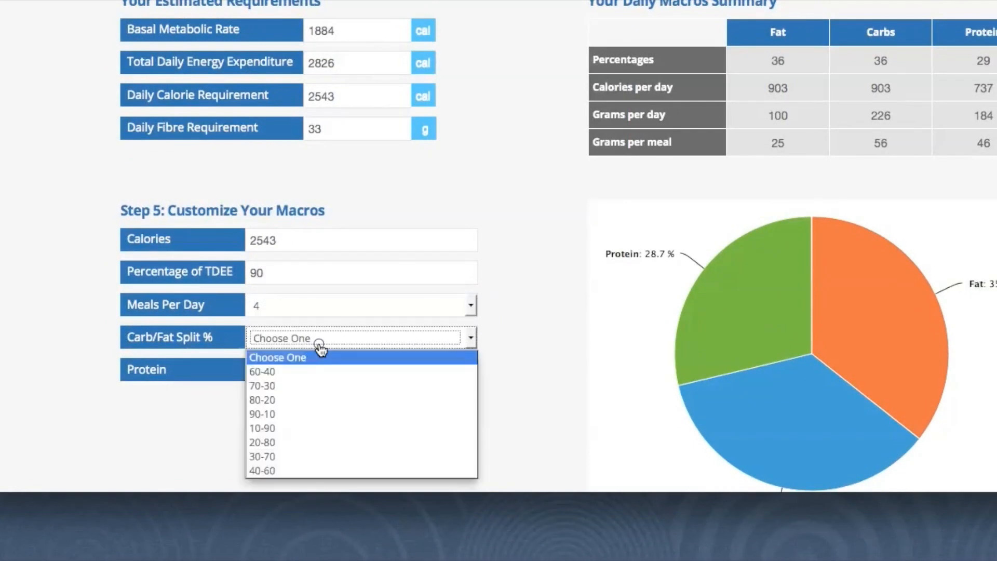
{"action": "left_click", "coordinate": [300, 371]}
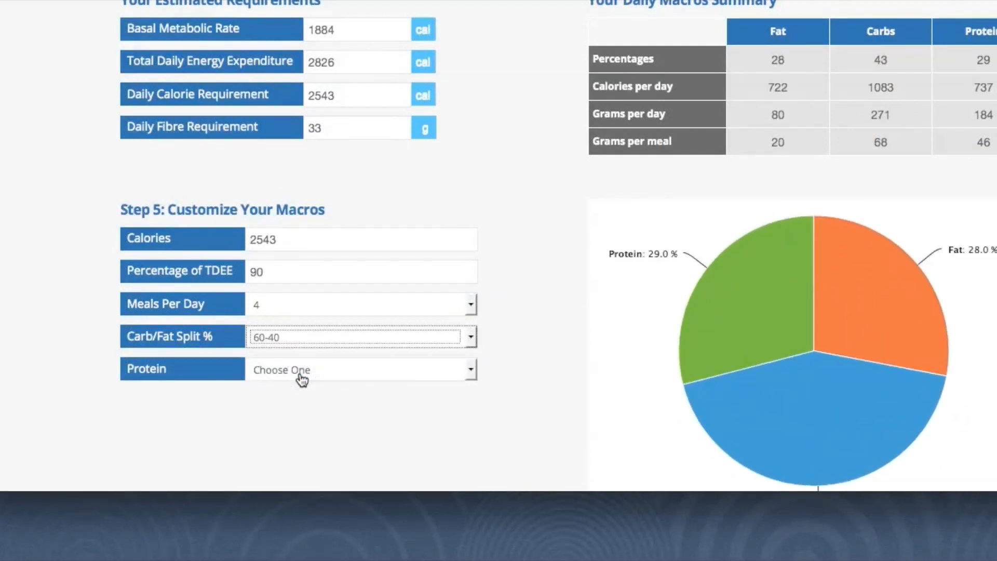
- Set the protein to Custom in the macro customization section and enter 0.8 g/lb as the custom protein amount
{"action": "left_click", "coordinate": [300, 372]}
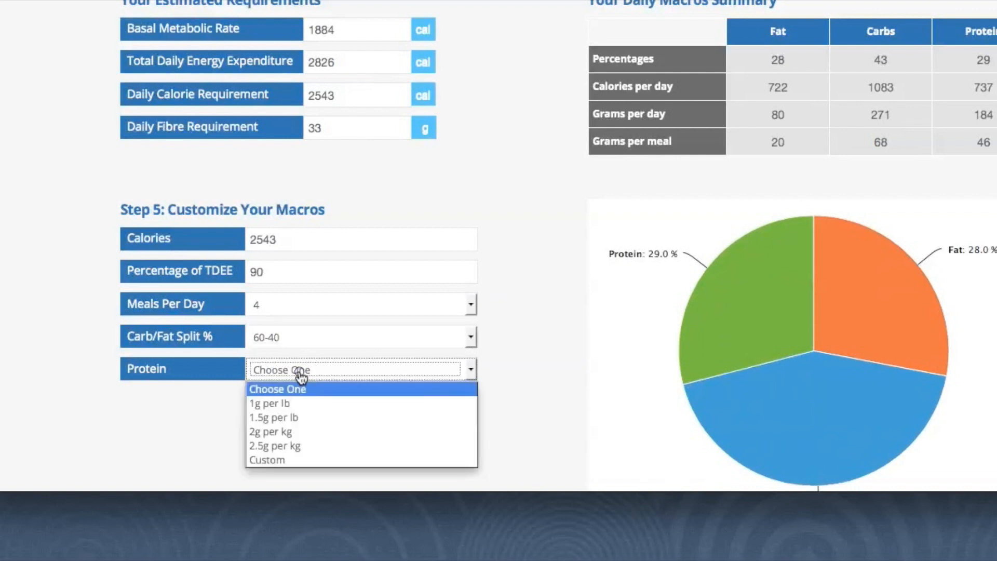
{"action": "scroll", "coordinate": [334, 390], "scroll_direction": "down", "scroll_amount": 1}
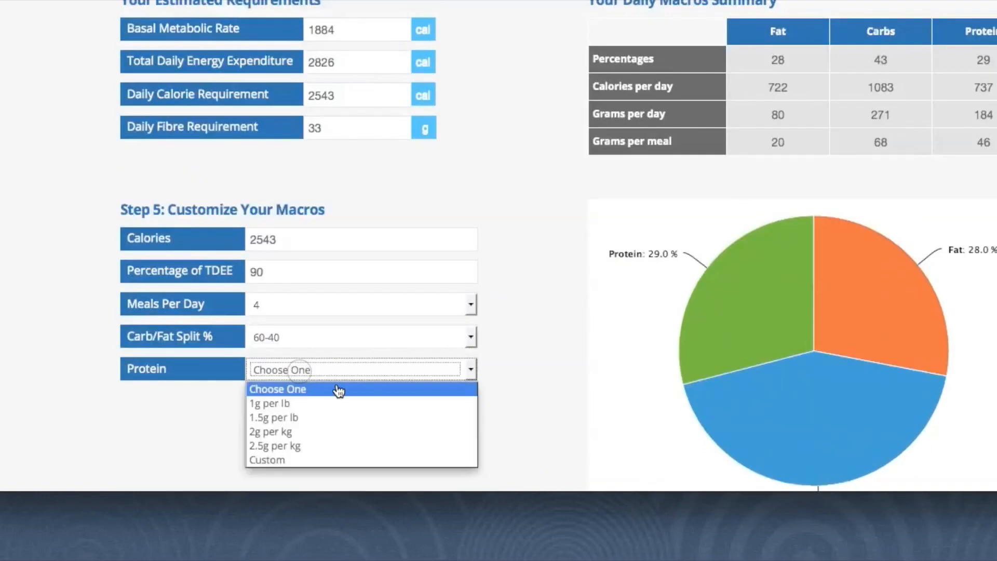
{"action": "scroll", "coordinate": [338, 389], "scroll_direction": "down", "scroll_amount": 1}
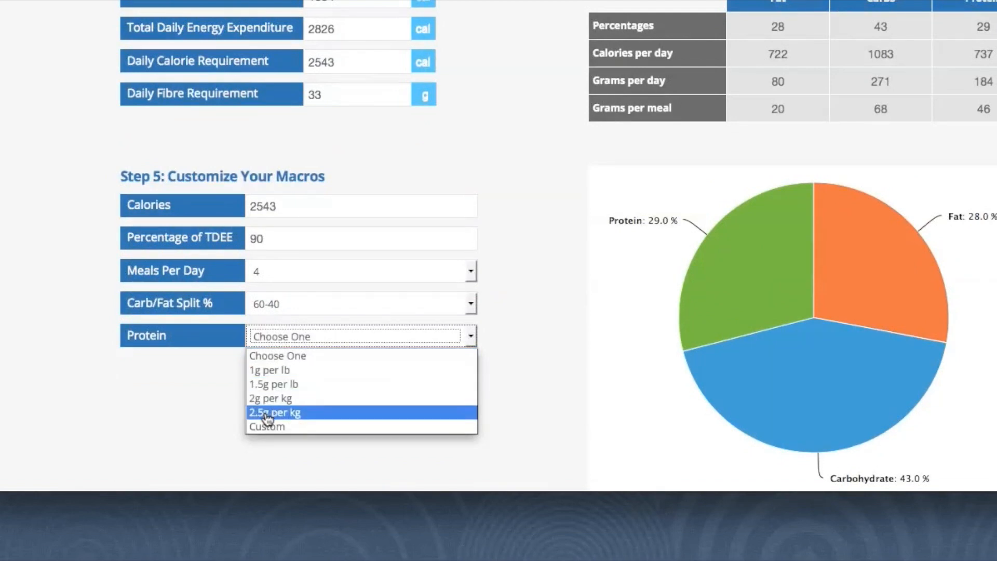
{"action": "left_click", "coordinate": [288, 425]}
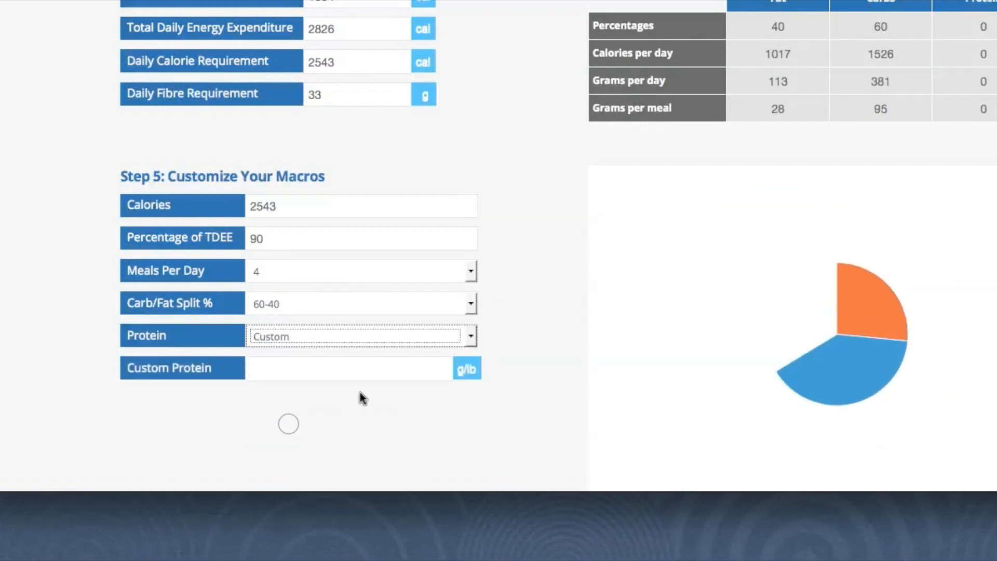
{"action": "left_click", "coordinate": [372, 372]}
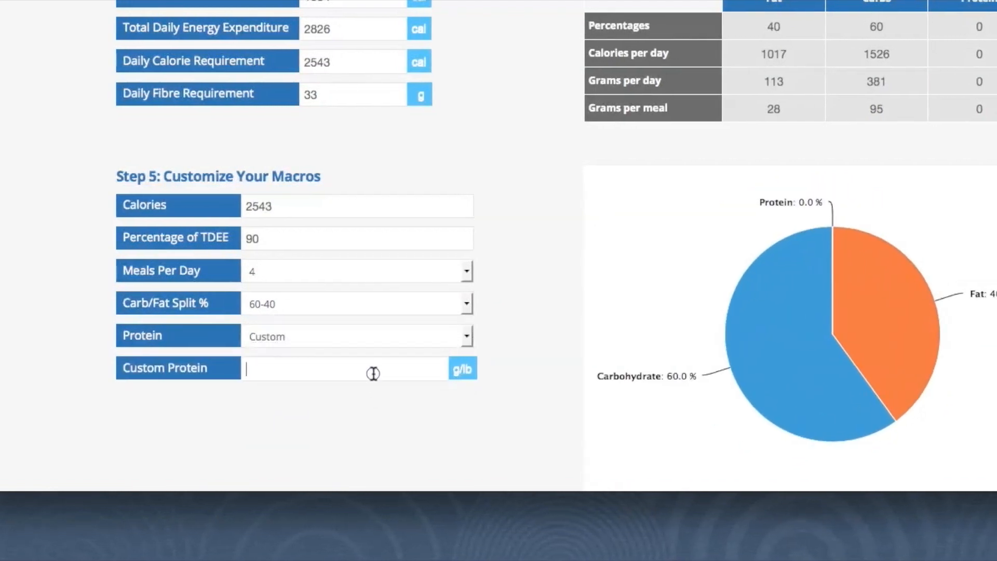
{"action": "type", "text": "0.8"}
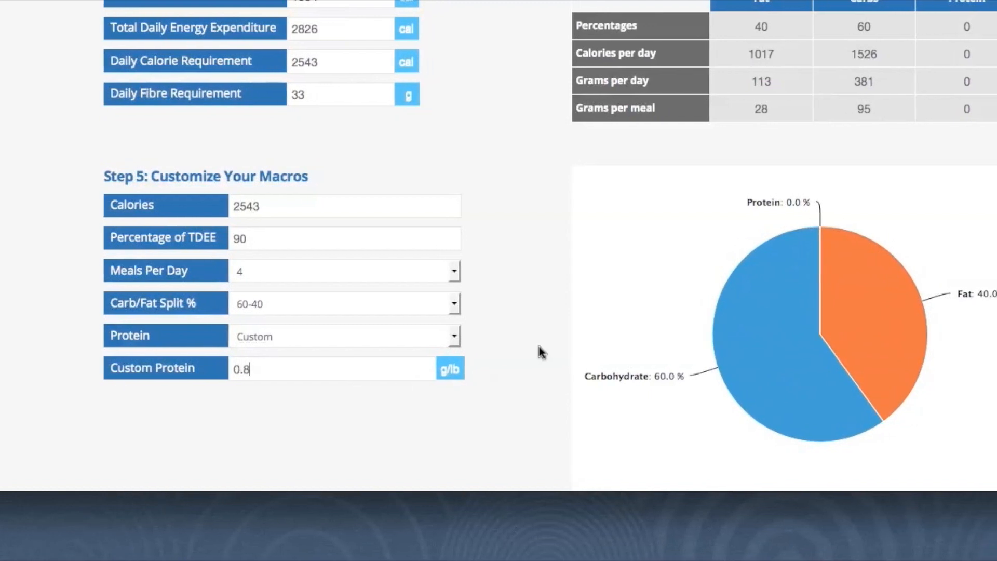
{"action": "left_click", "coordinate": [518, 355]}
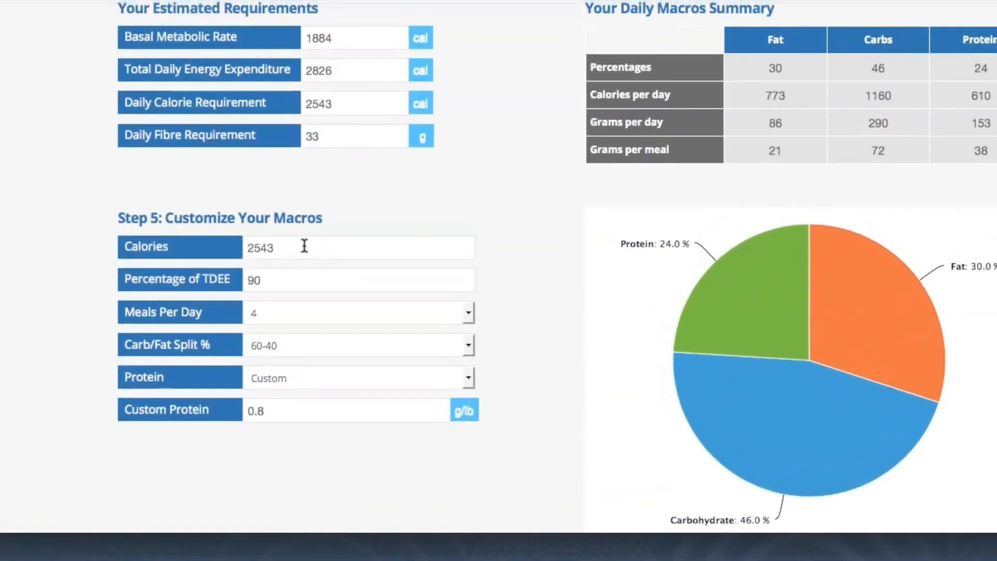
- Set the customized calories to 2600 and review the updated daily macros summary
{"action": "double_click", "coordinate": [283, 206]}
{"action": "type", "text": "2600"}
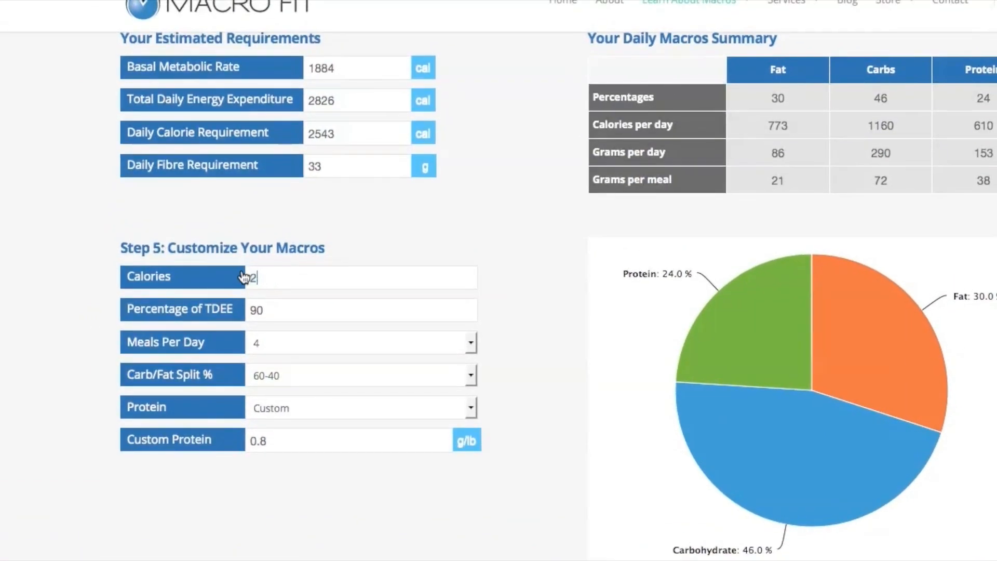
{"action": "left_click", "coordinate": [491, 247]}
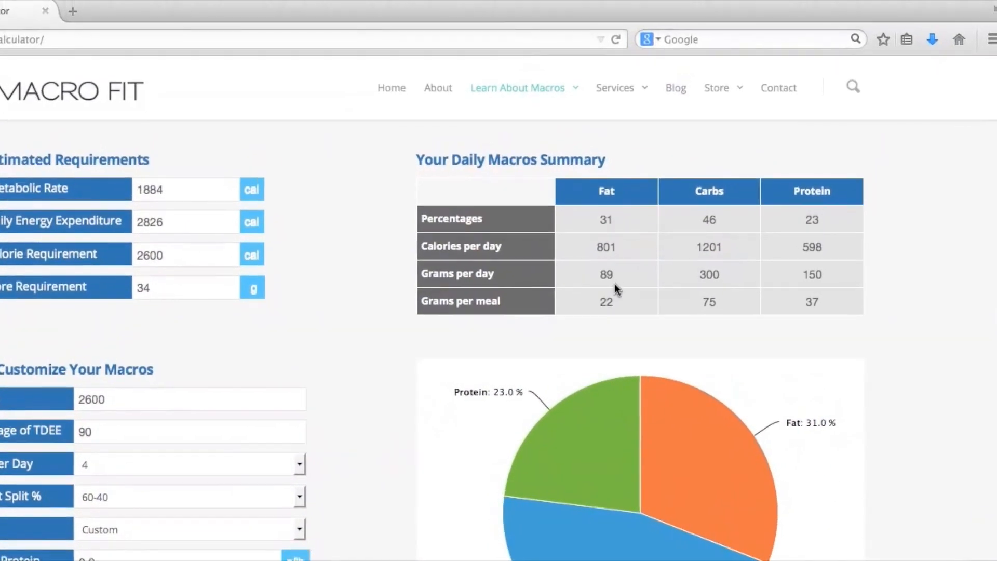
{"action": "scroll", "coordinate": [618, 277], "scroll_direction": "down", "scroll_amount": 5}
{"action": "scroll", "coordinate": [654, 270], "scroll_direction": "up", "scroll_amount": 7}
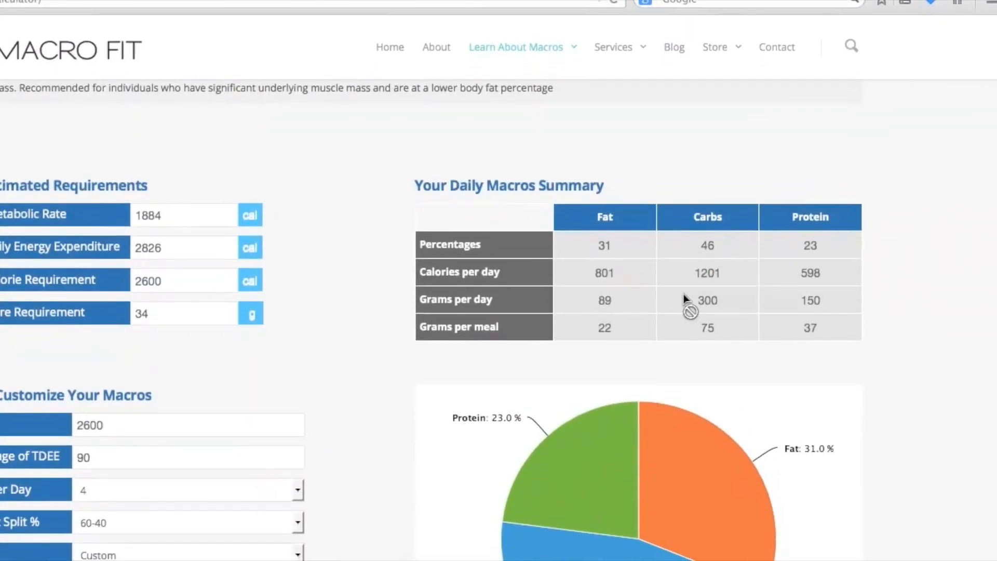